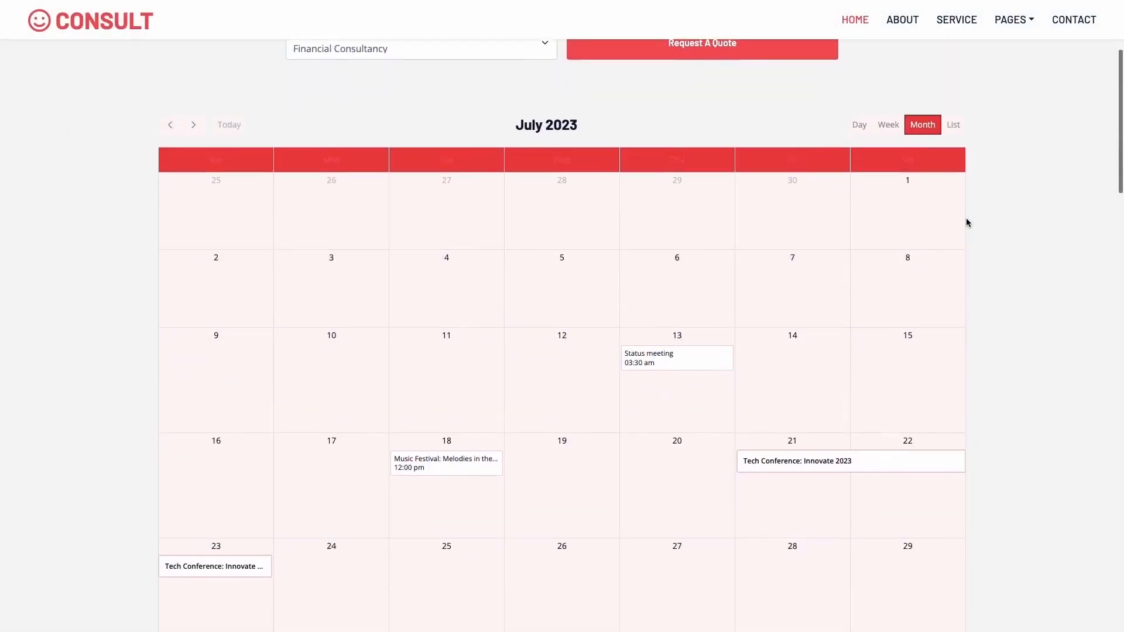
pyautogui.scroll(-3, 966, 221)
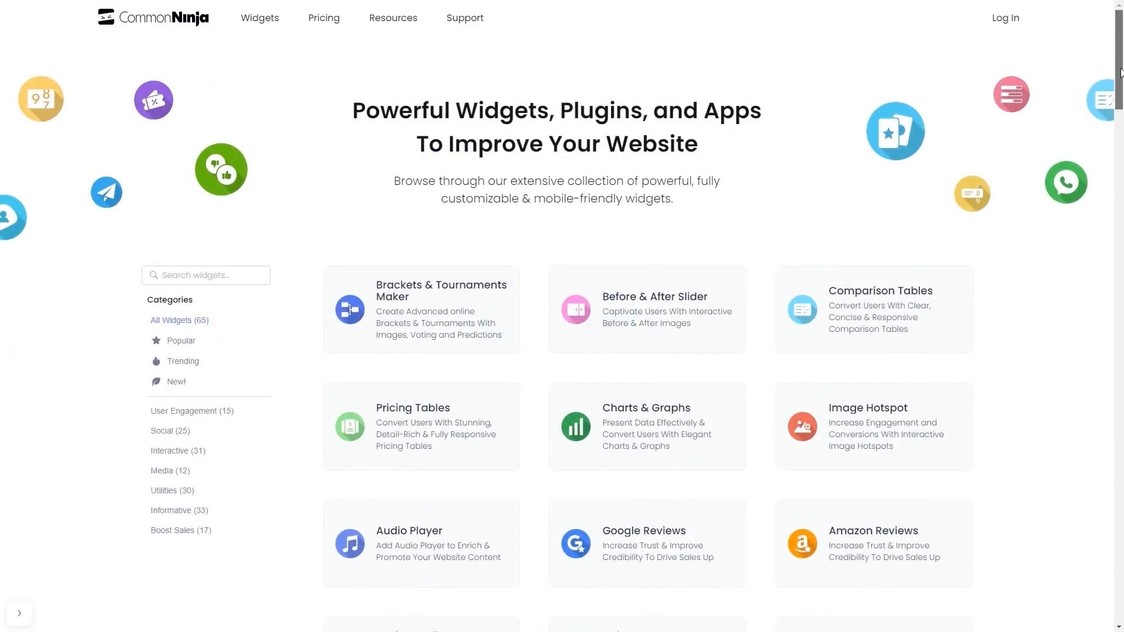
pyautogui.moveTo(1119, 70); pyautogui.dragTo(1120, 308)
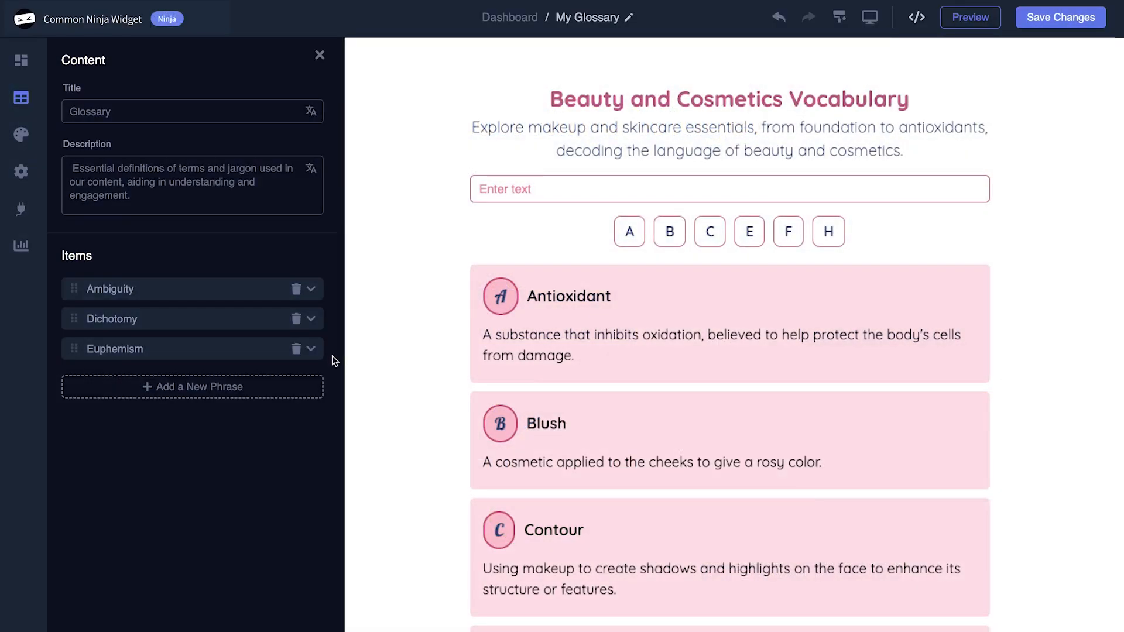
# - Add a fourth blank phrase to the glossary items and expand it for editing
pyautogui.click(275, 388)
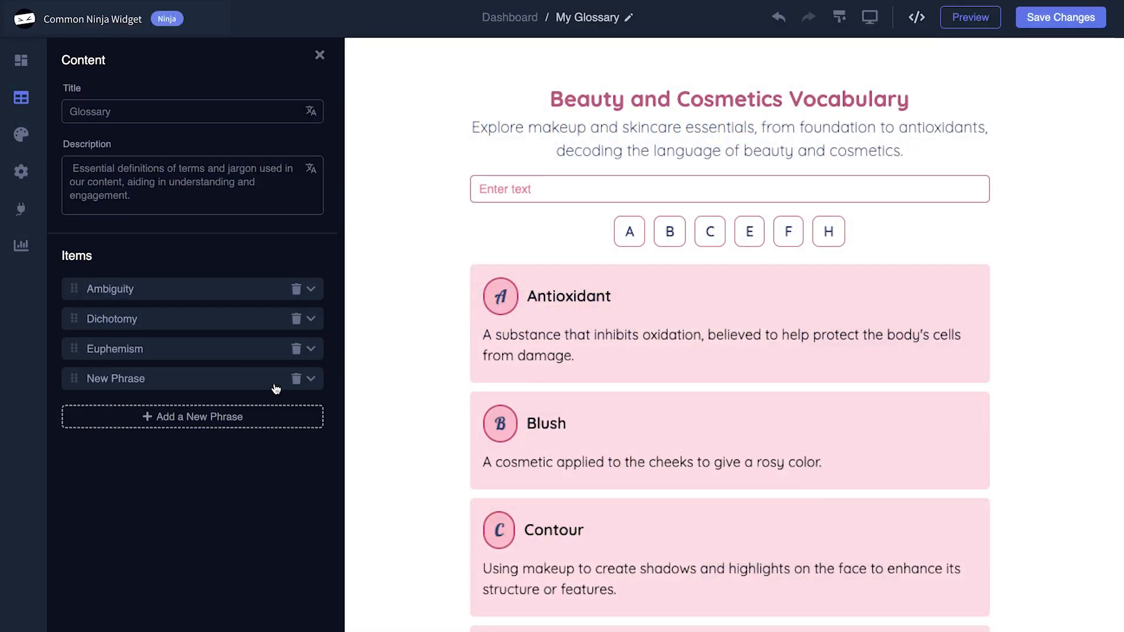
pyautogui.click(276, 379)
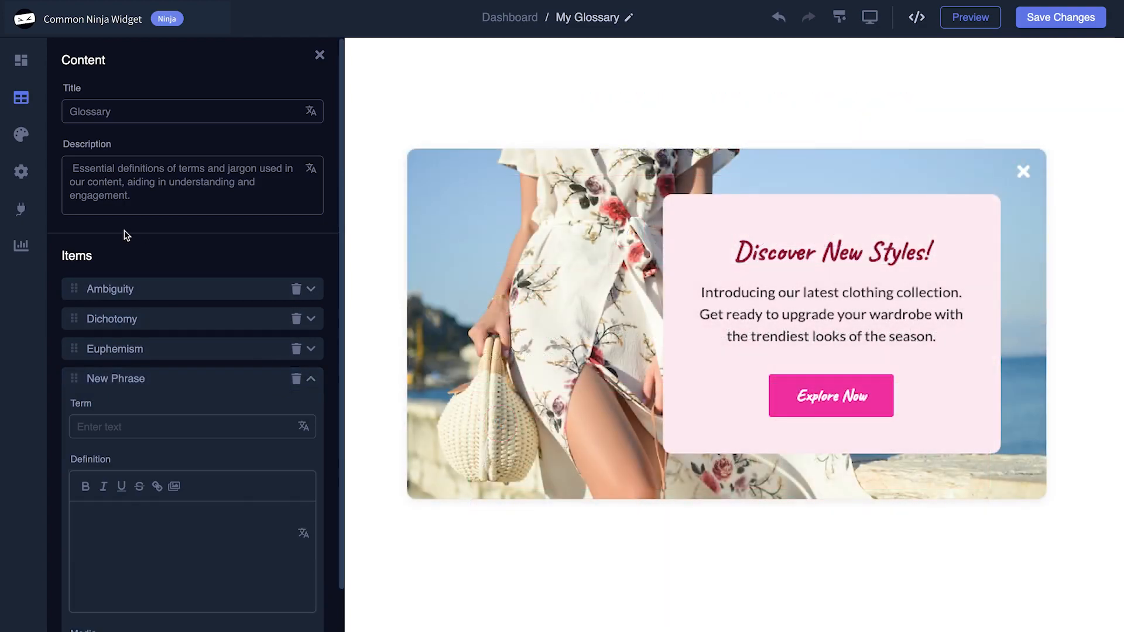
# - Pick a different colour skin under Design and switch to the Advanced styling options
pyautogui.click(21, 138)
pyautogui.click(158, 141)
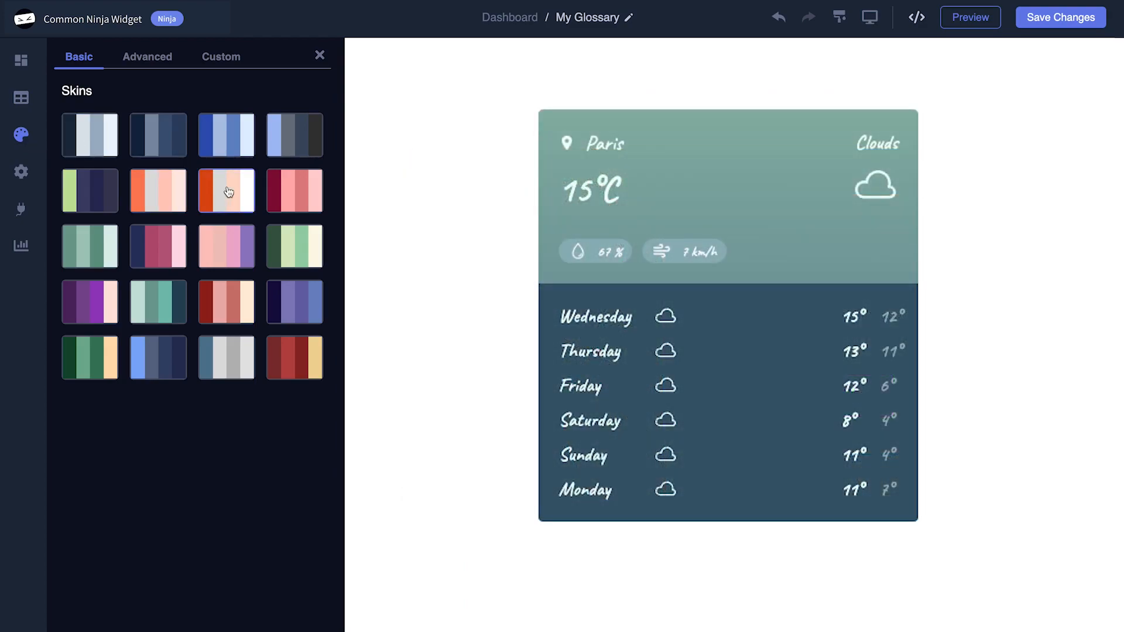
pyautogui.click(148, 56)
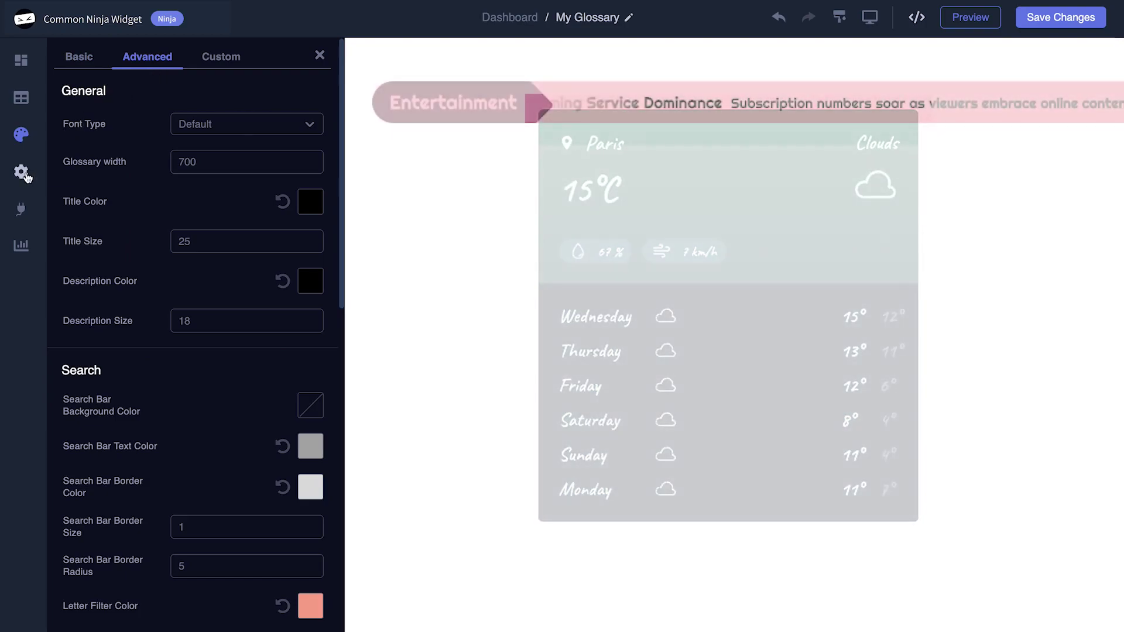
# - Turn on RTL, Show Description and Show Title in the glossary settings
pyautogui.click(23, 172)
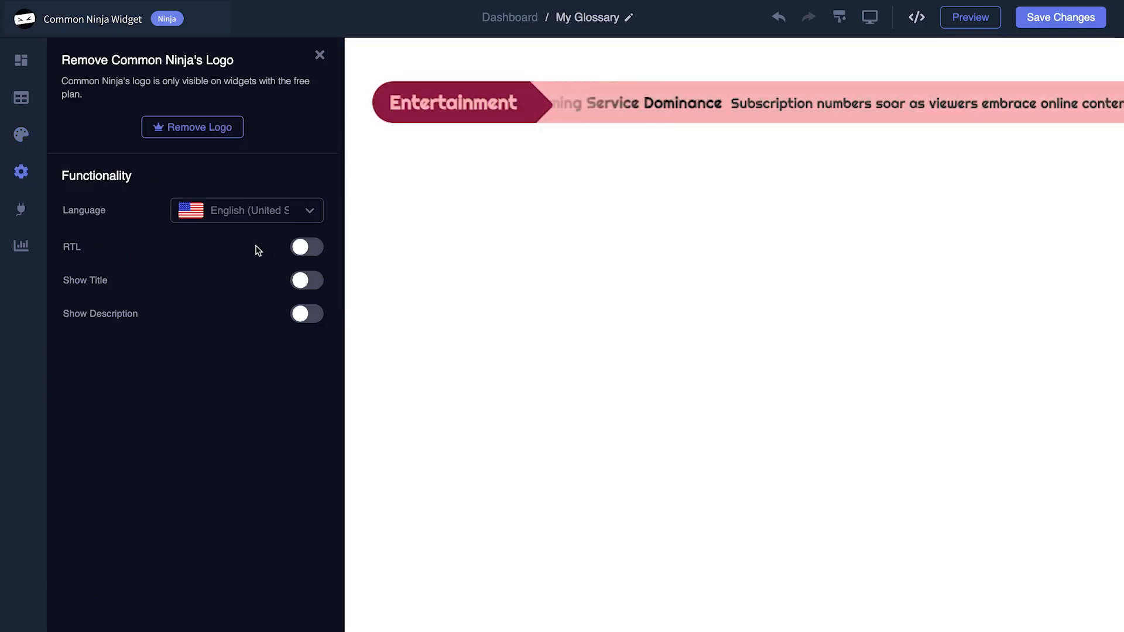
pyautogui.click(305, 247)
pyautogui.click(306, 314)
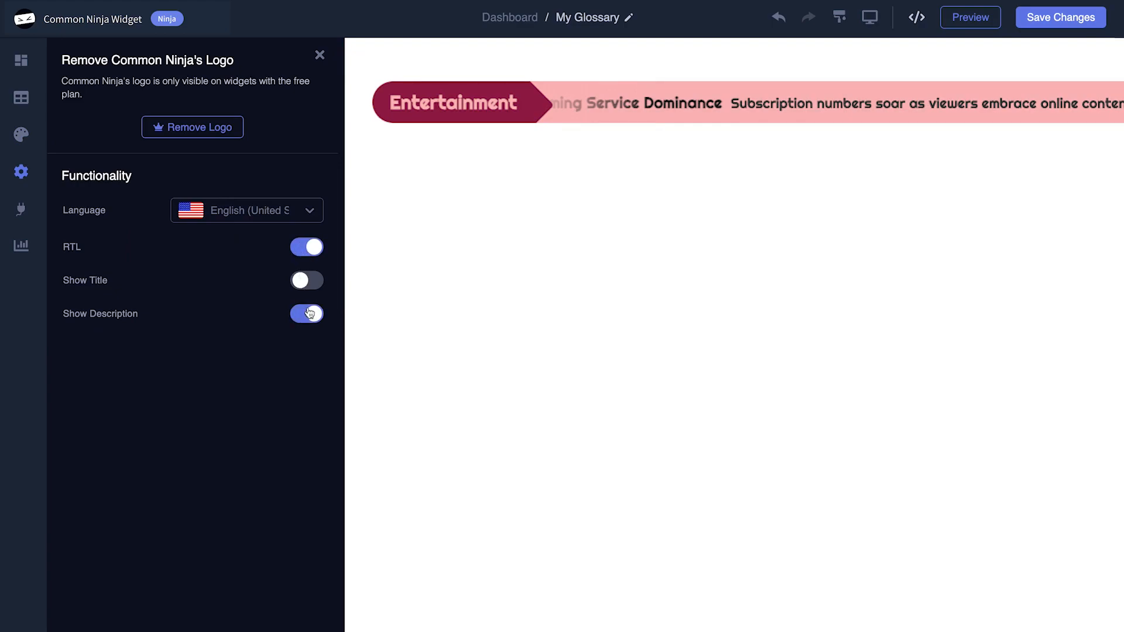
pyautogui.click(308, 280)
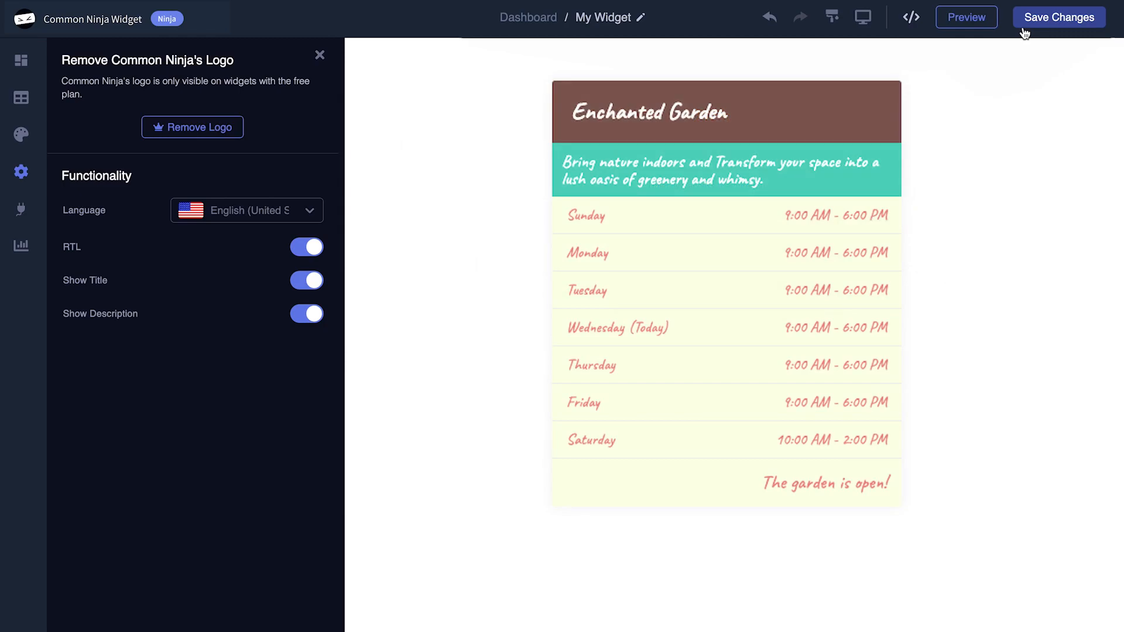
# - From the Dashboard, copy My Widget's installation code and close the code window
pyautogui.click(526, 20)
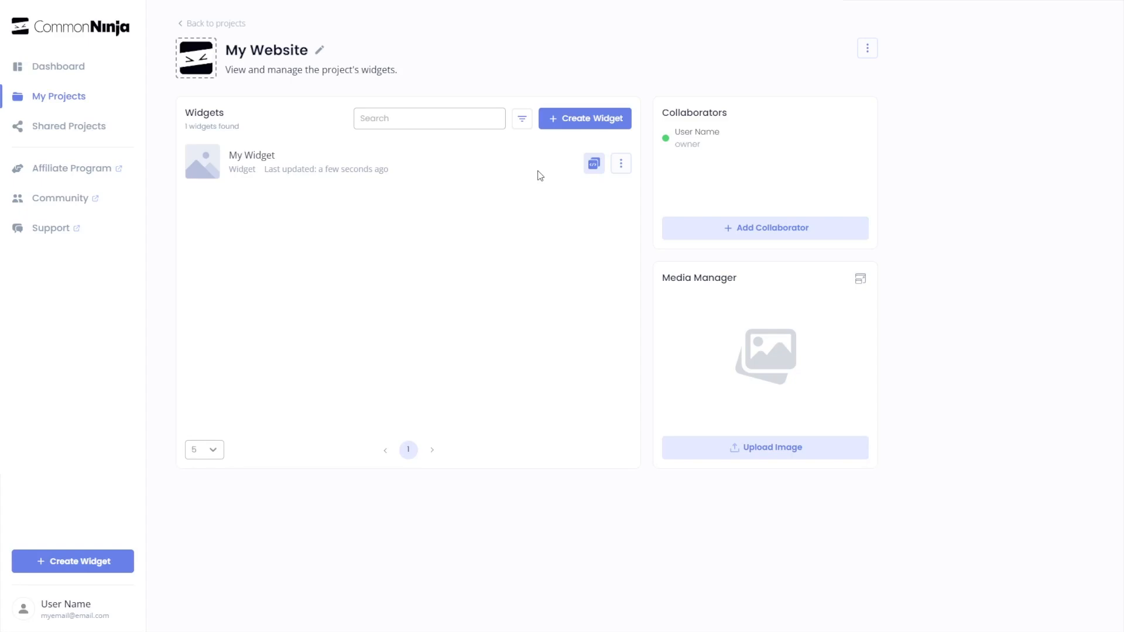
pyautogui.click(595, 164)
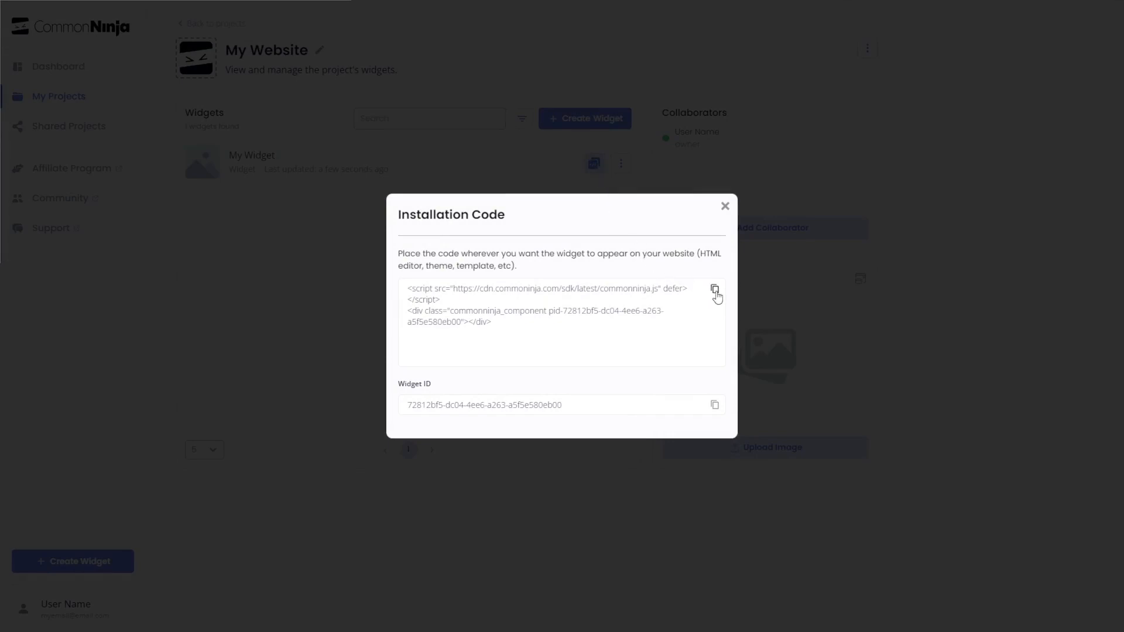
pyautogui.click(715, 290)
pyautogui.click(725, 208)
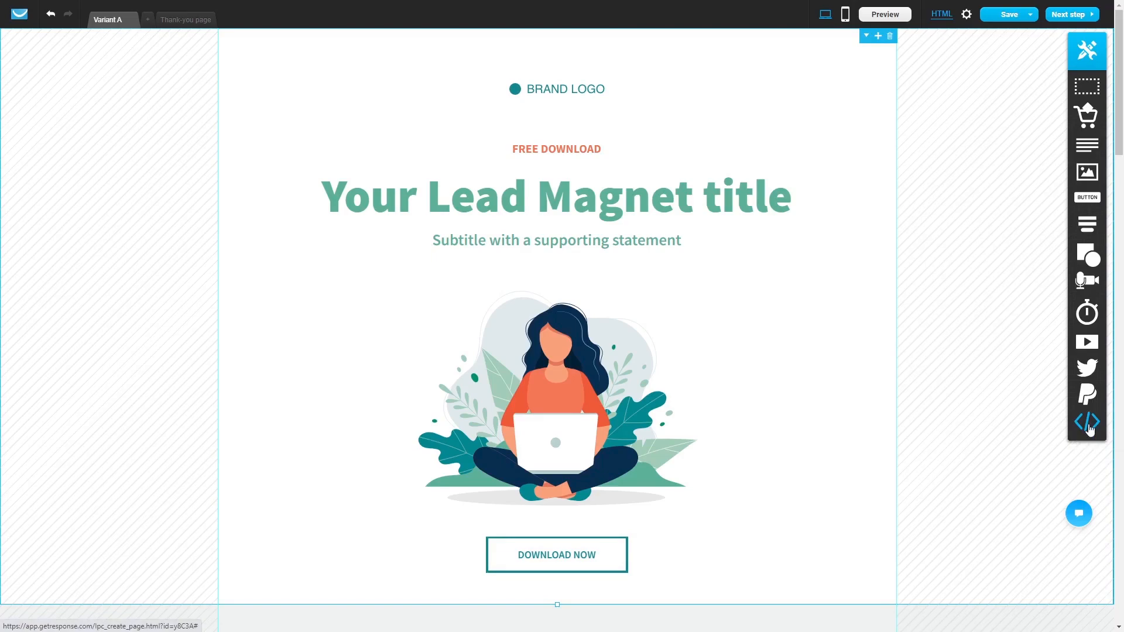
# - Drag a Custom code element onto the landing page beside the illustration
pyautogui.moveTo(1090, 426); pyautogui.dragTo(792, 401)
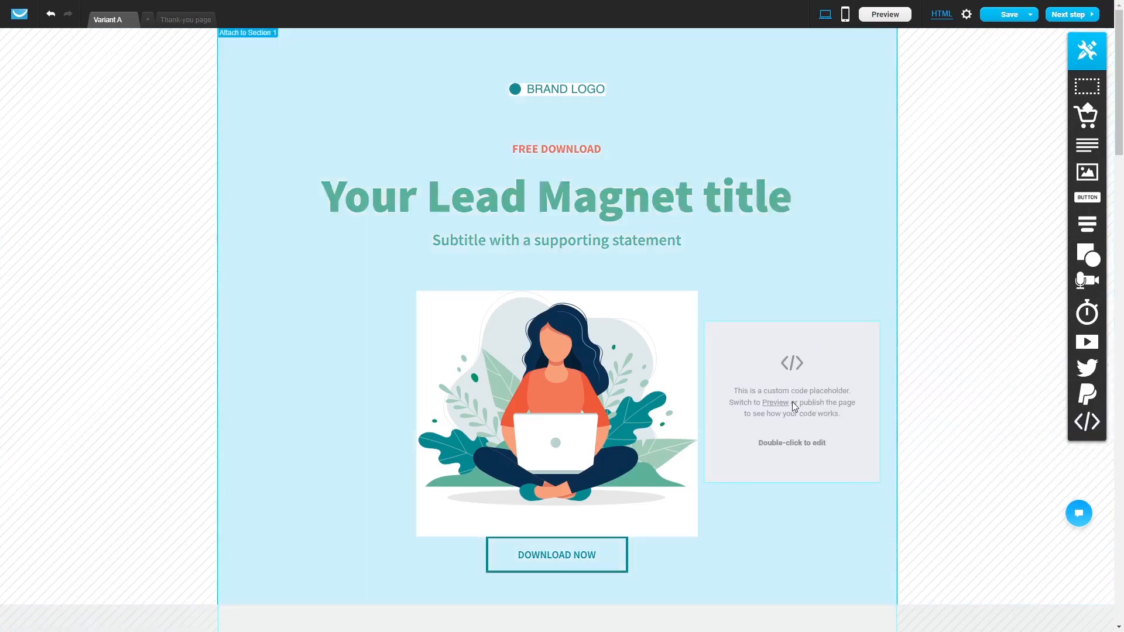
# - Paste the Common Ninja installation code into the custom code block and save it
pyautogui.doubleClick(793, 402)
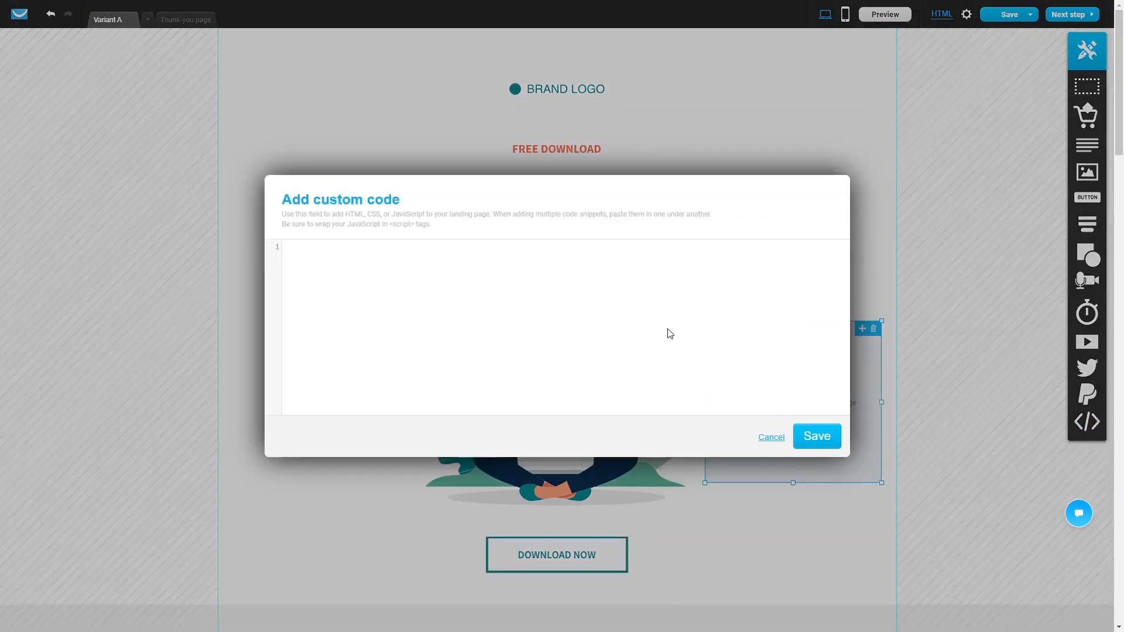
pyautogui.hotkey('ctrl', 'v')
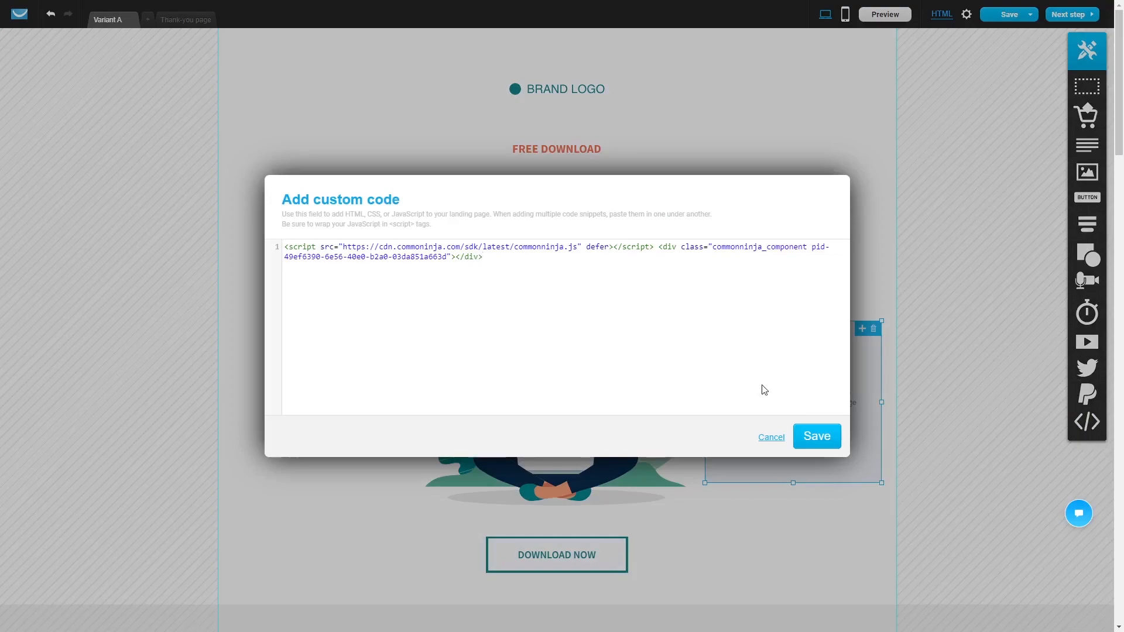
pyautogui.click(817, 437)
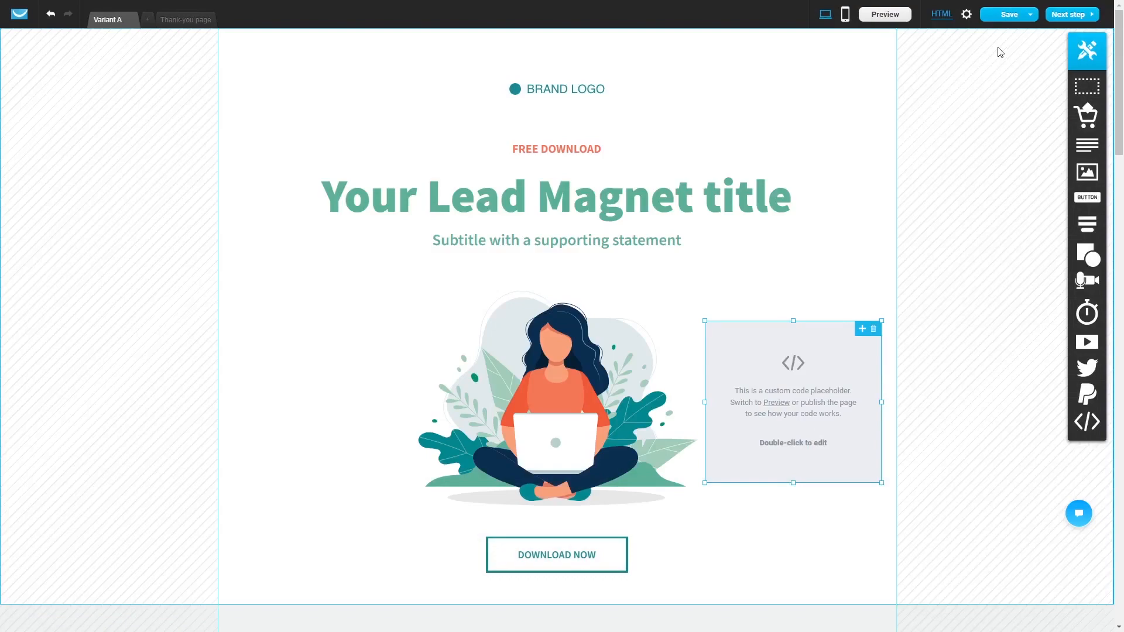
# - Save the landing page from the top-right Save dropdown
pyautogui.click(1006, 14)
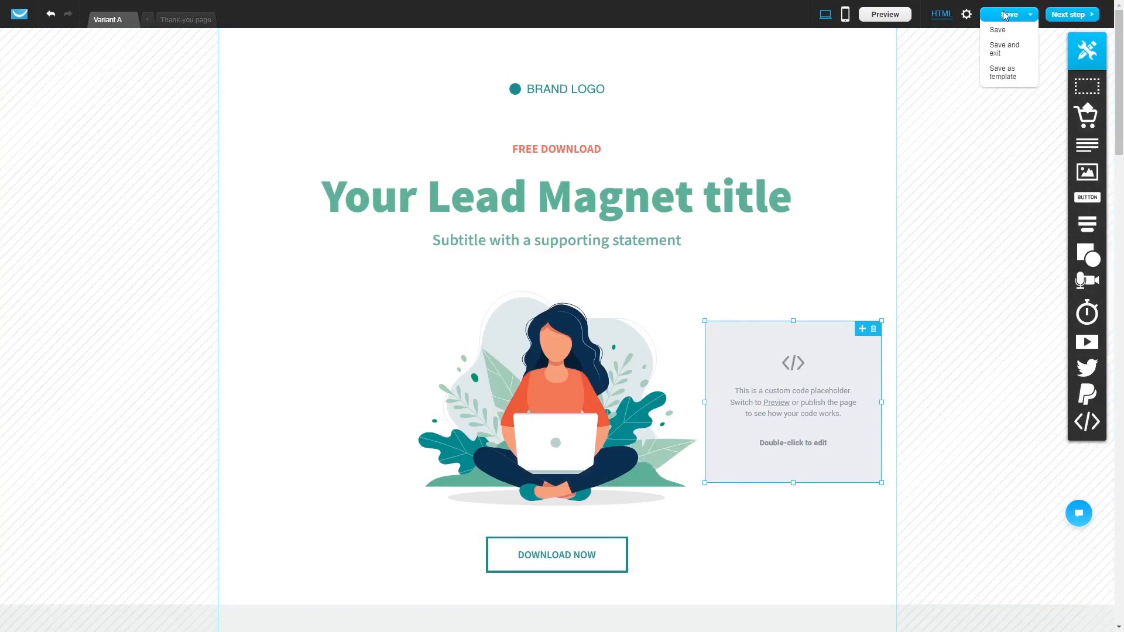
pyautogui.click(1008, 15)
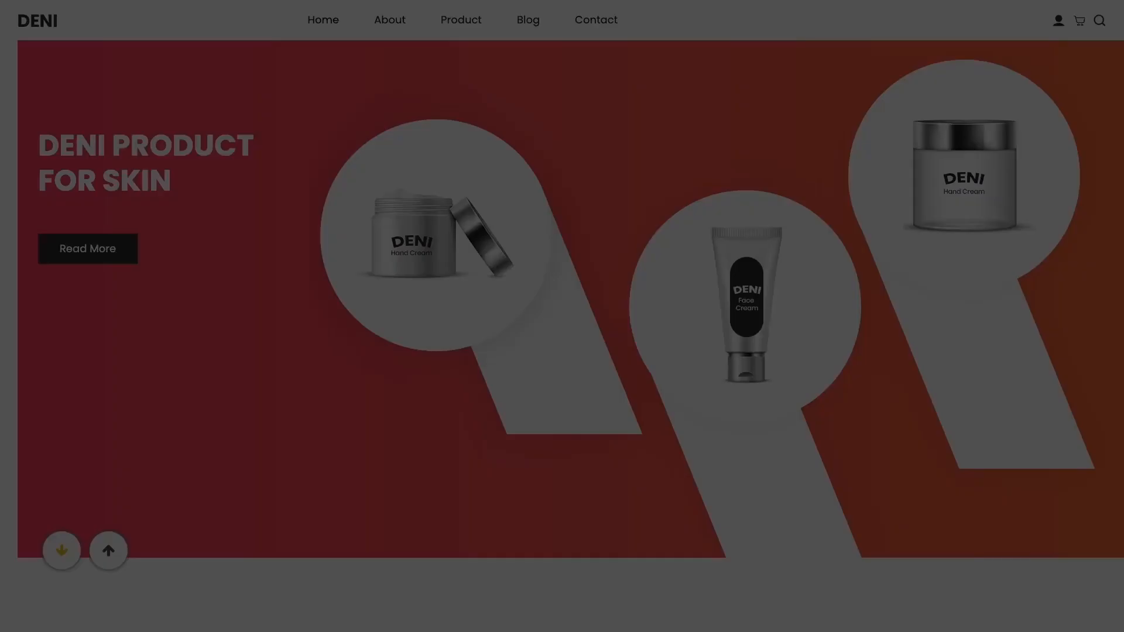